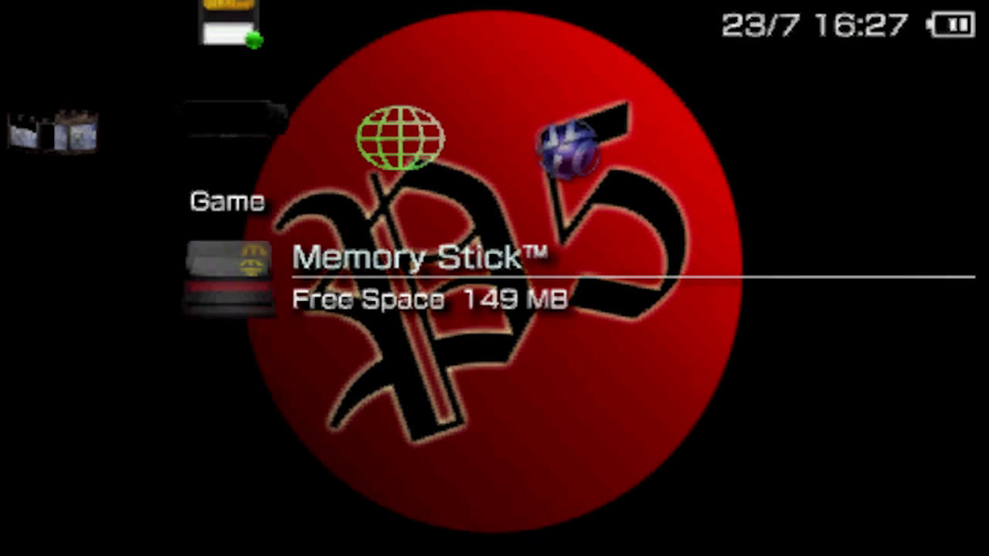
key(Left)
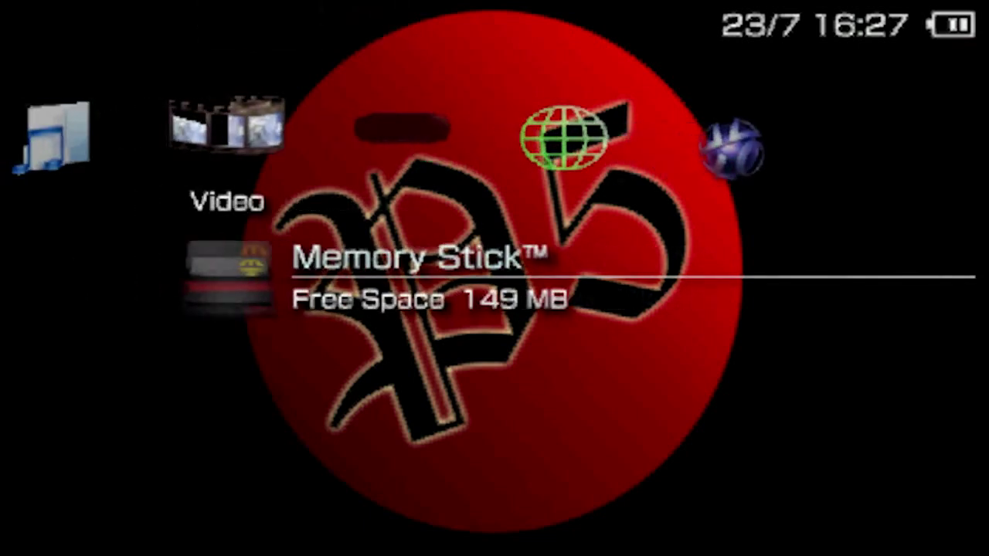
key(Right)
key(Right)
key(Right)
key(Left)
key(Left)
key(Left)
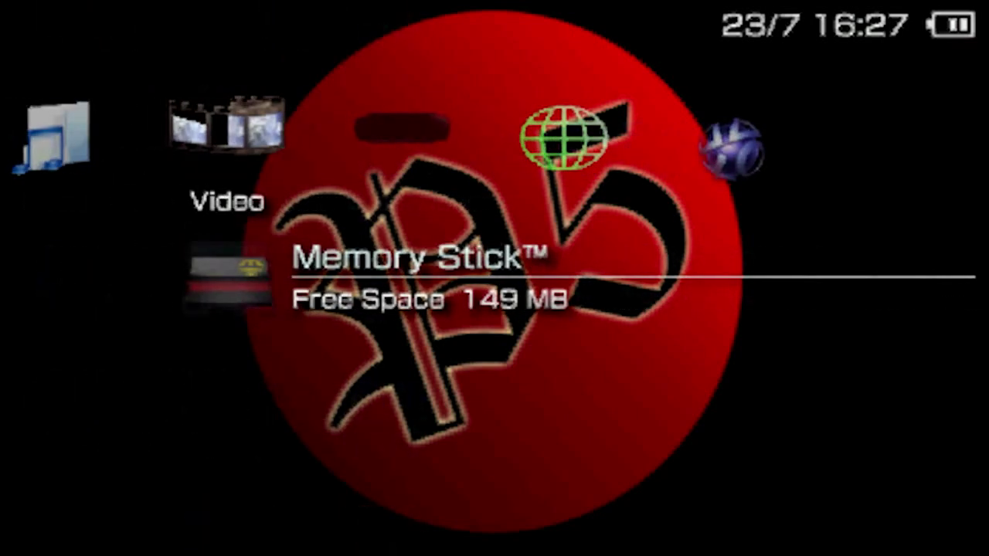
key(Left)
key(Left)
key(Right)
key(Right)
key(Right)
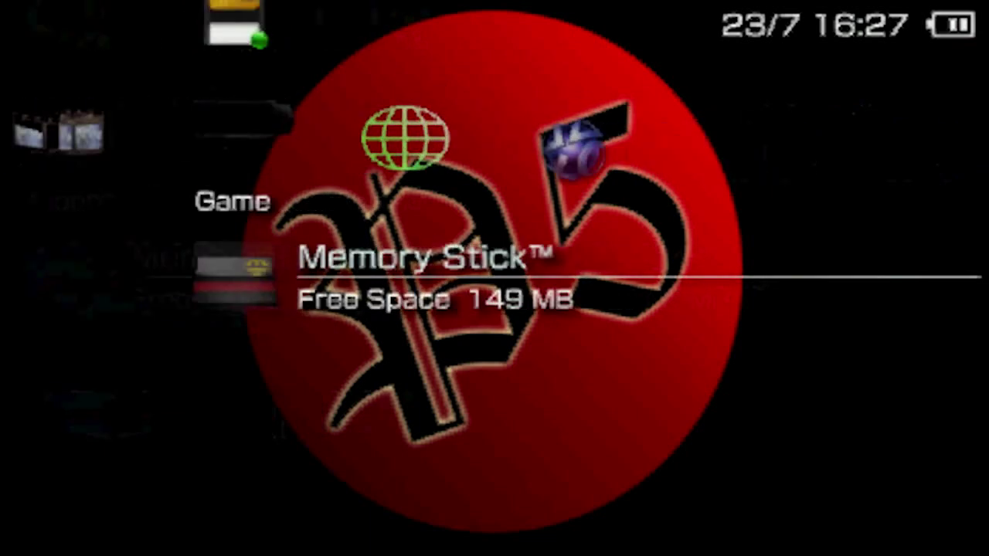
key(Left)
key(Right)
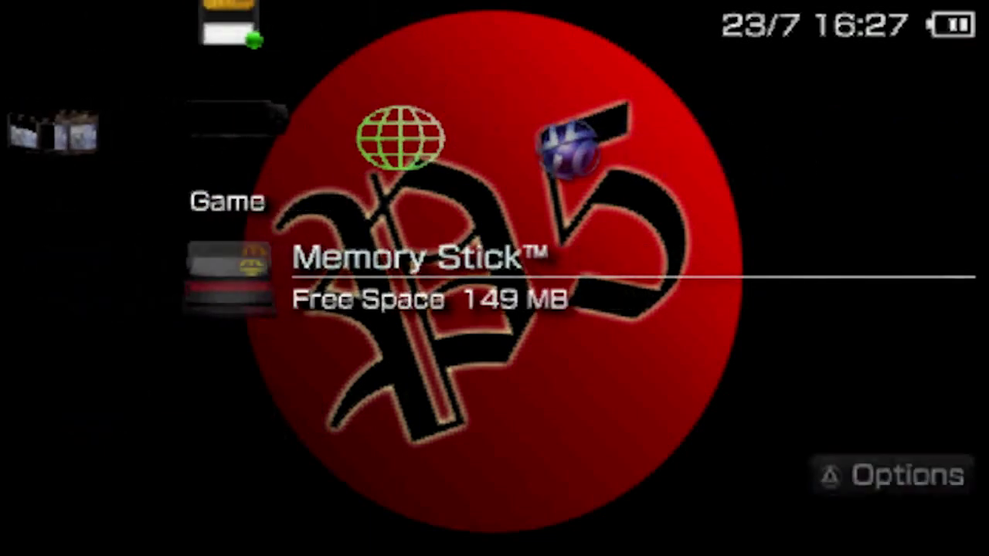
key(Left)
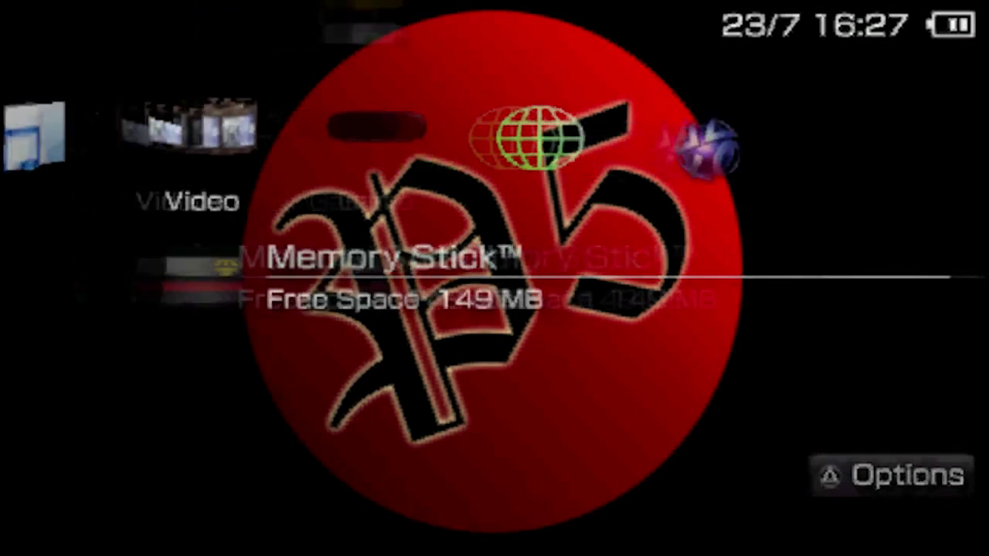
key(Right)
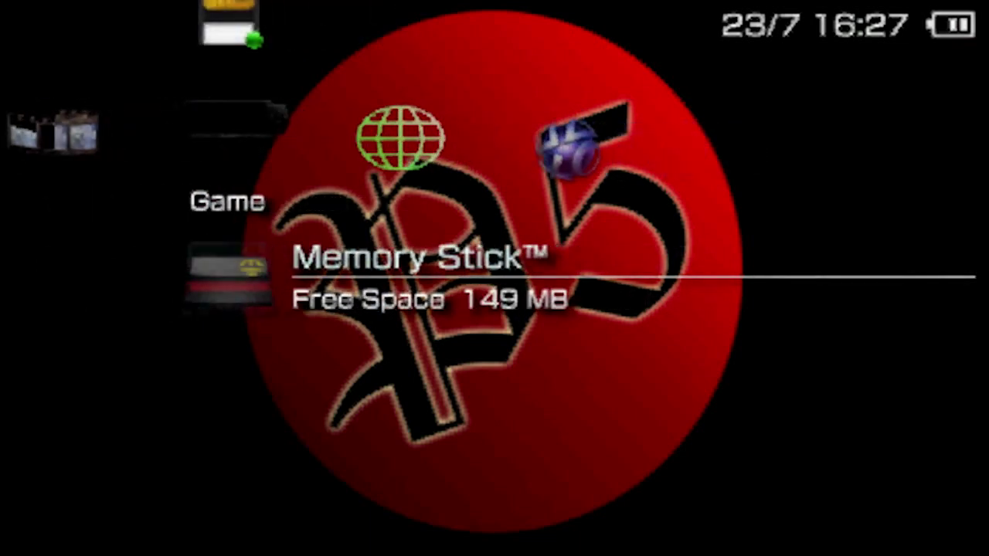
Open the PRO VSH menu and set the XMB CPU clock to 333/166
key(Select)
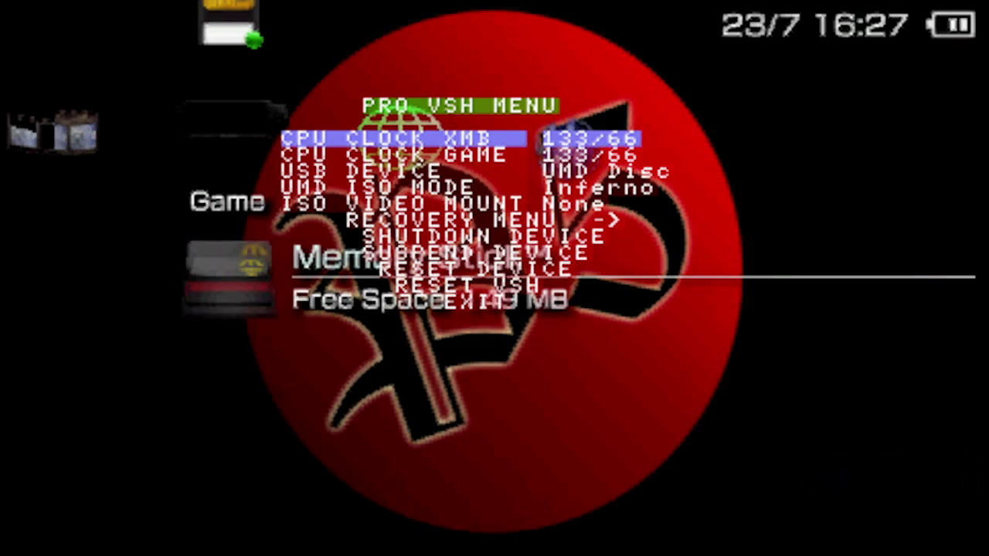
key(Down)
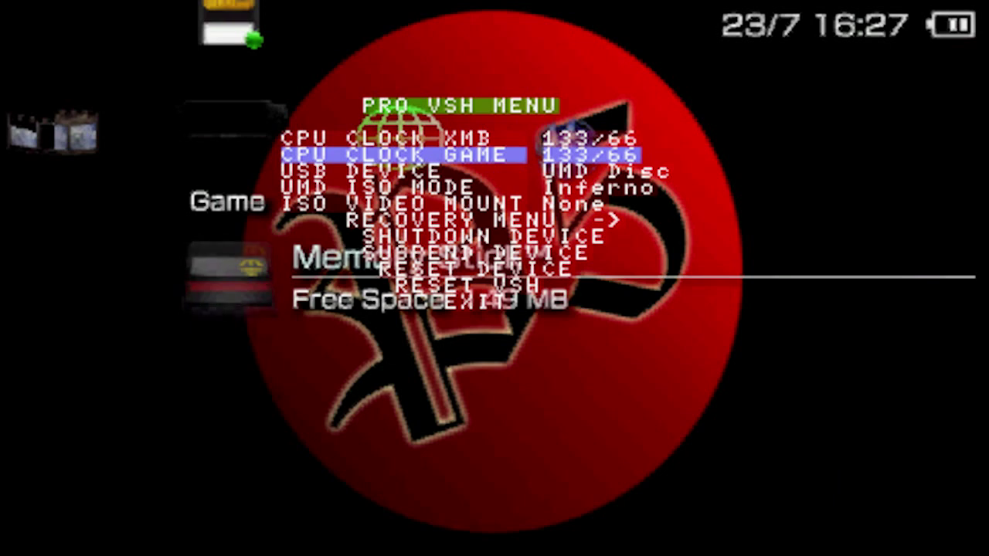
key(Up)
key(Right)
key(Right)
key(Right)
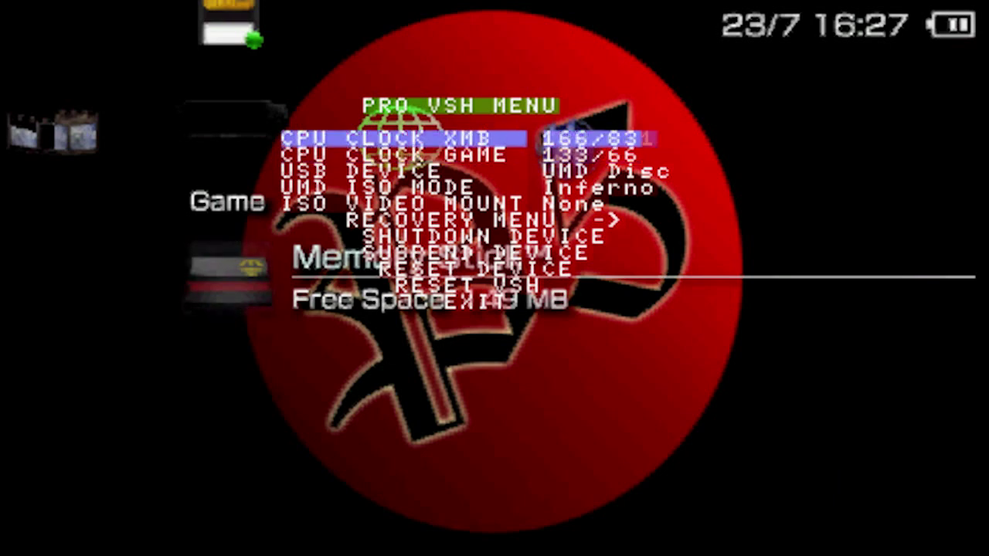
key(Right)
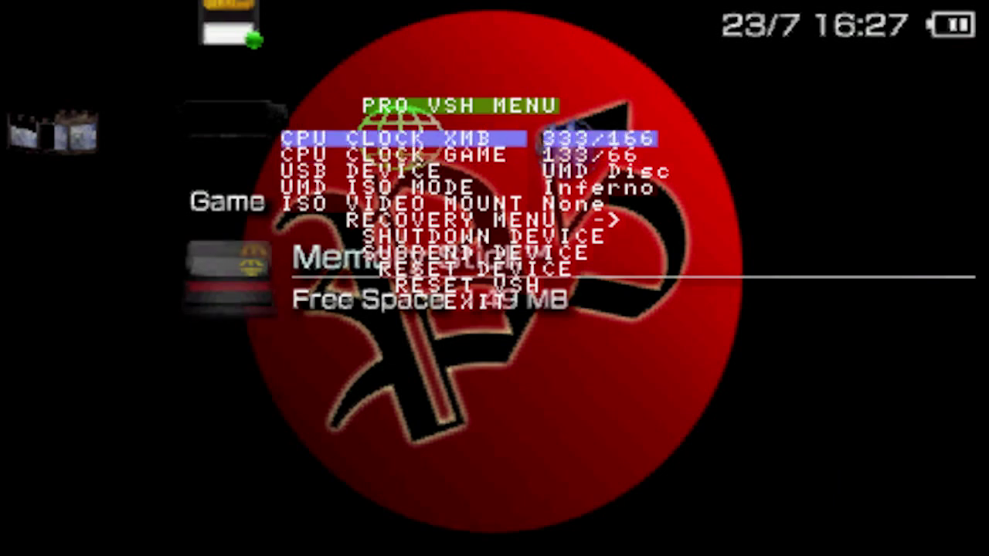
Set the game CPU clock to 333/166 in the VSH menu
key(Down)
key(Right)
key(Right)
key(Right)
key(Right)
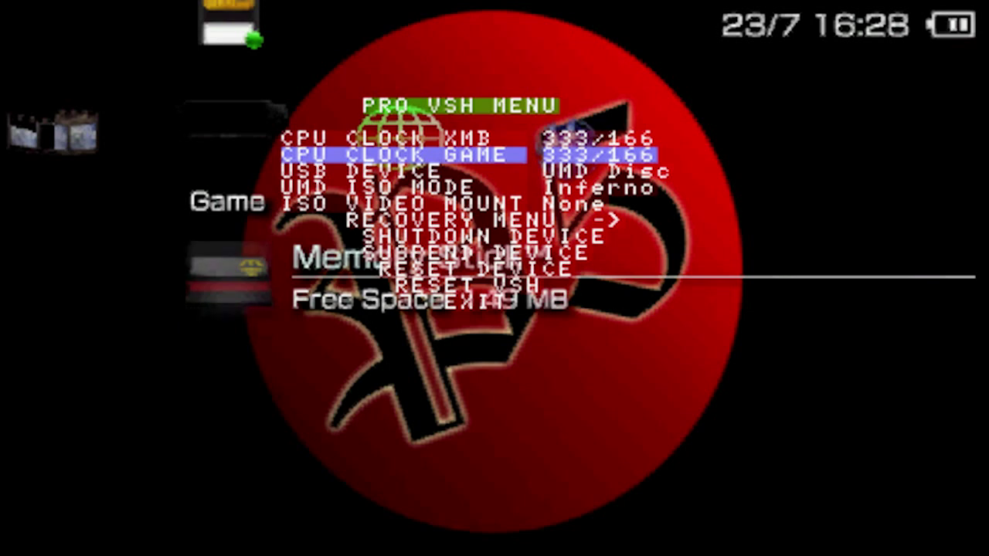
Set the USB device to Memory Stick in the VSH menu
key(Down)
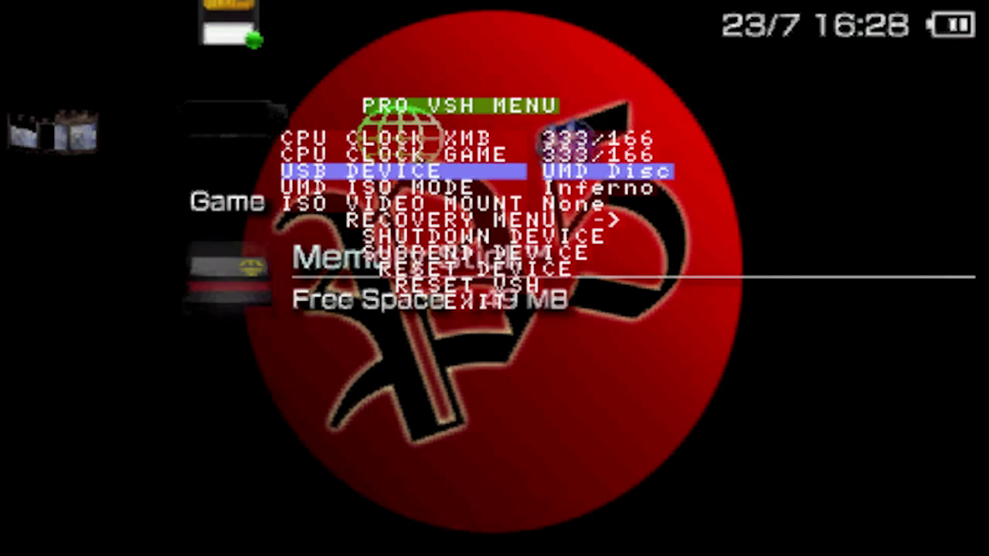
key(Right)
key(Right)
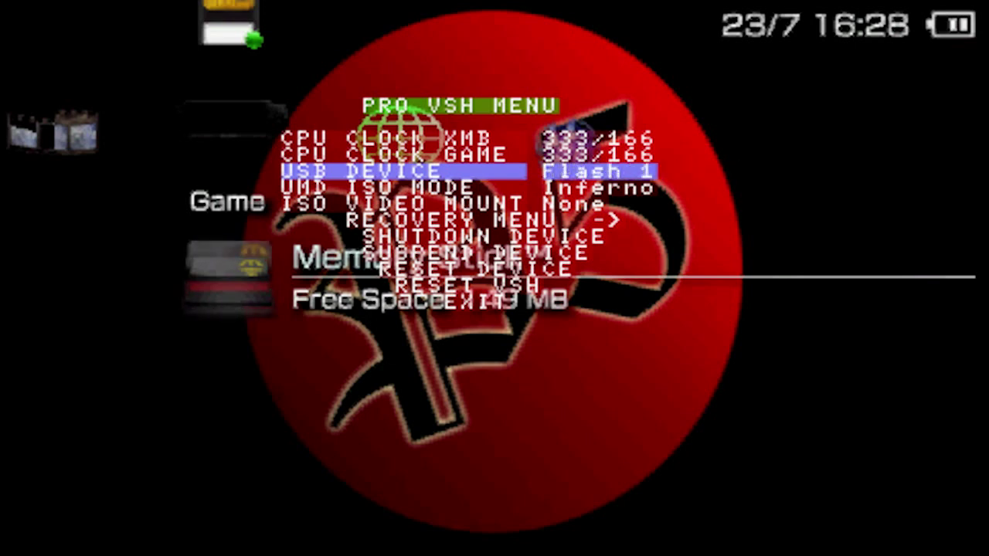
key(Left)
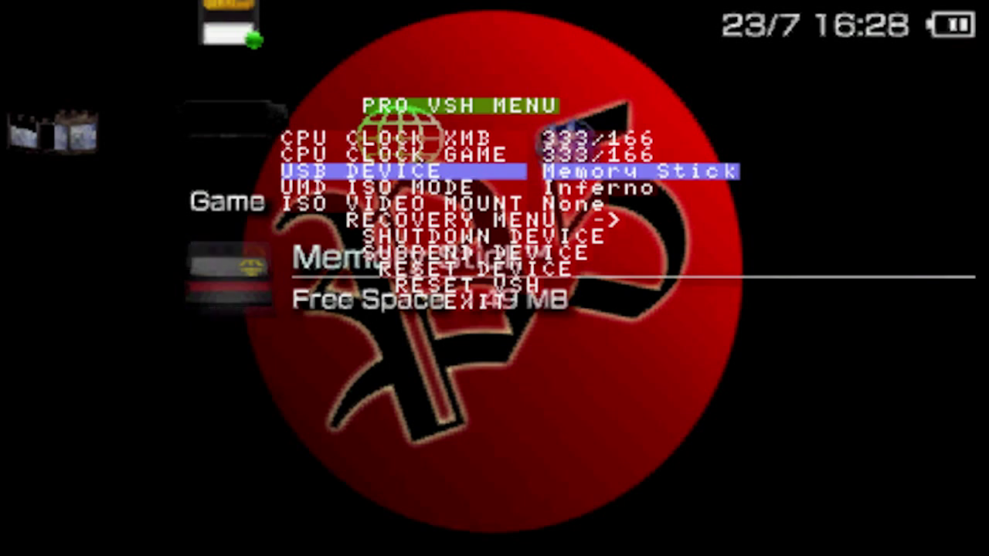
Look through the remaining VSH menu entries and enter the recovery menu
key(Down)
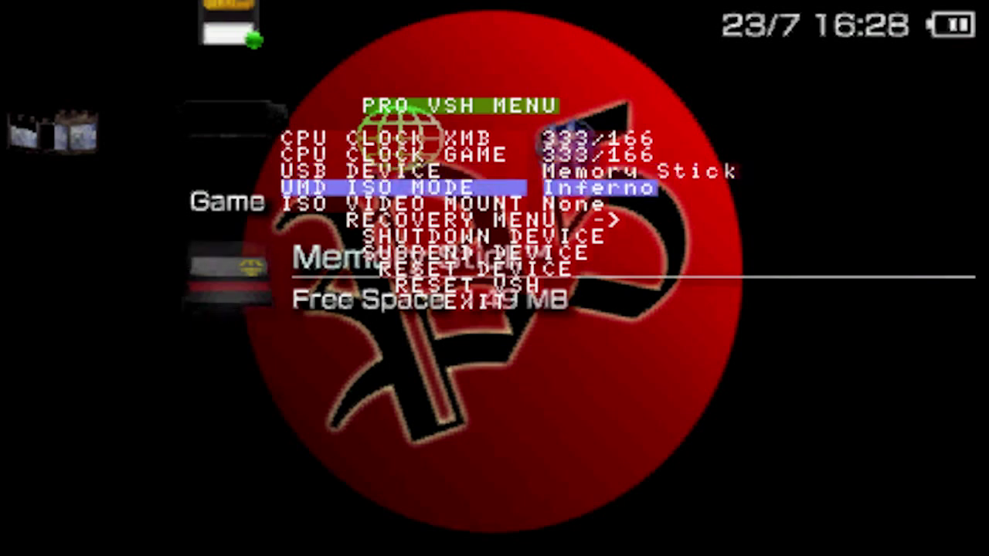
key(Down)
key(Down)
key(Down)
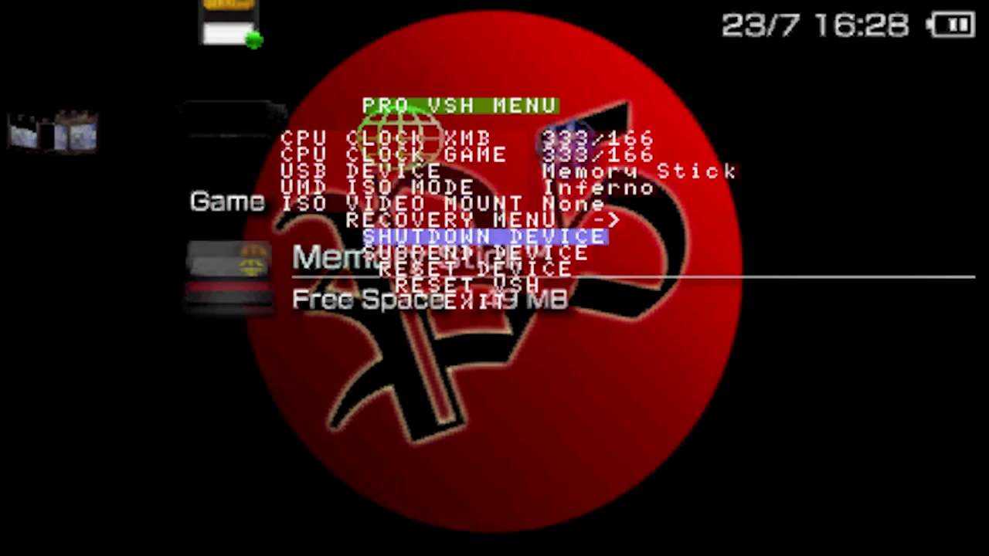
key(Up)
key(Down)
key(Down)
key(Down)
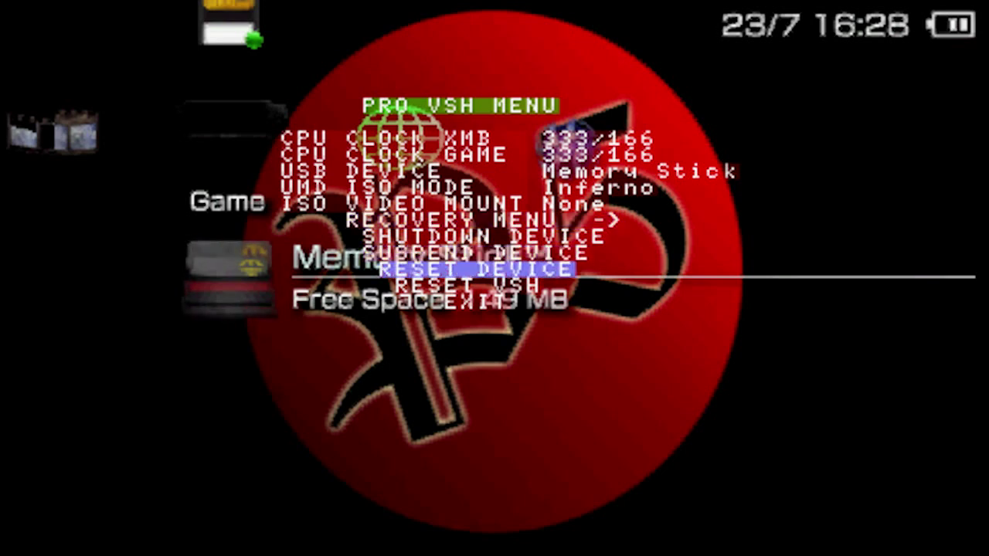
key(Down)
key(Up)
key(Up)
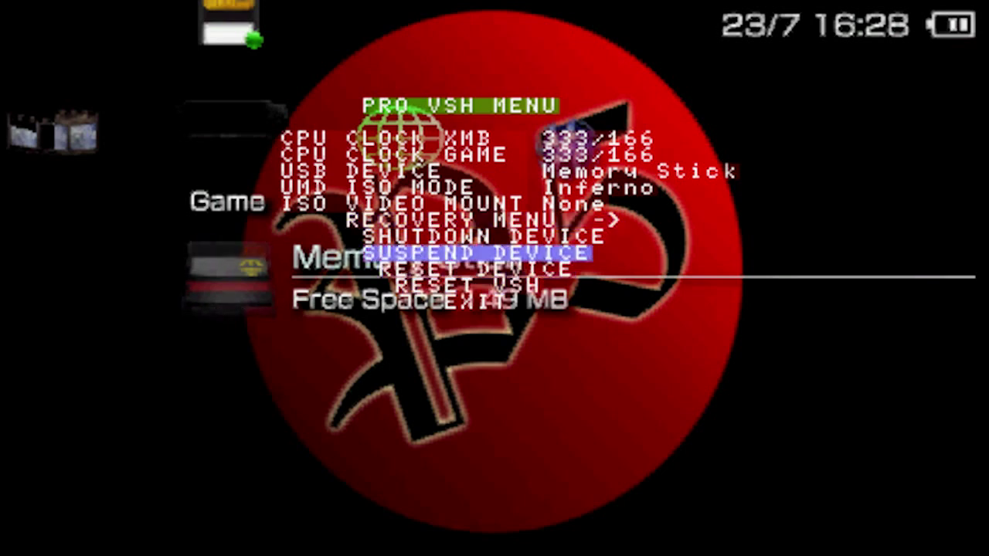
key(Up)
key(Up)
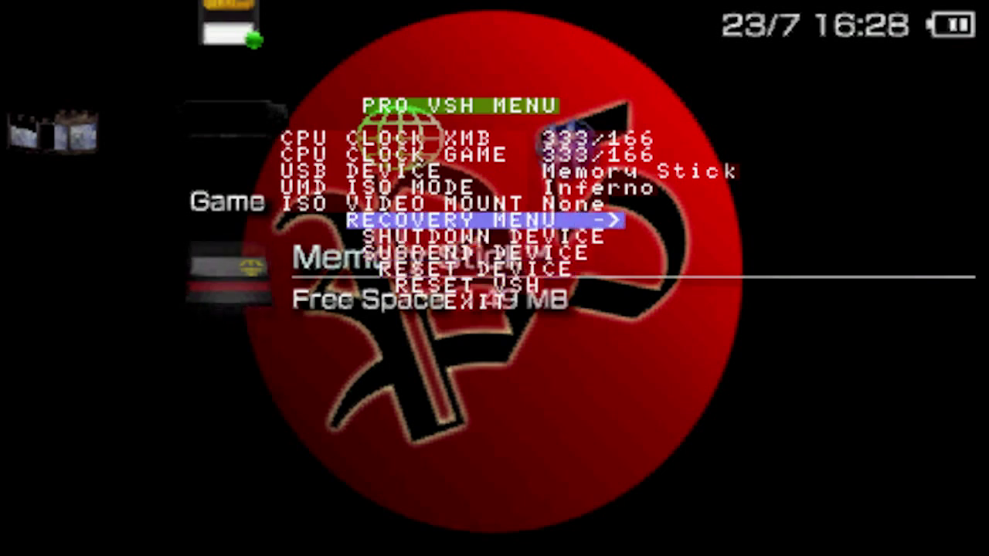
key(Return)
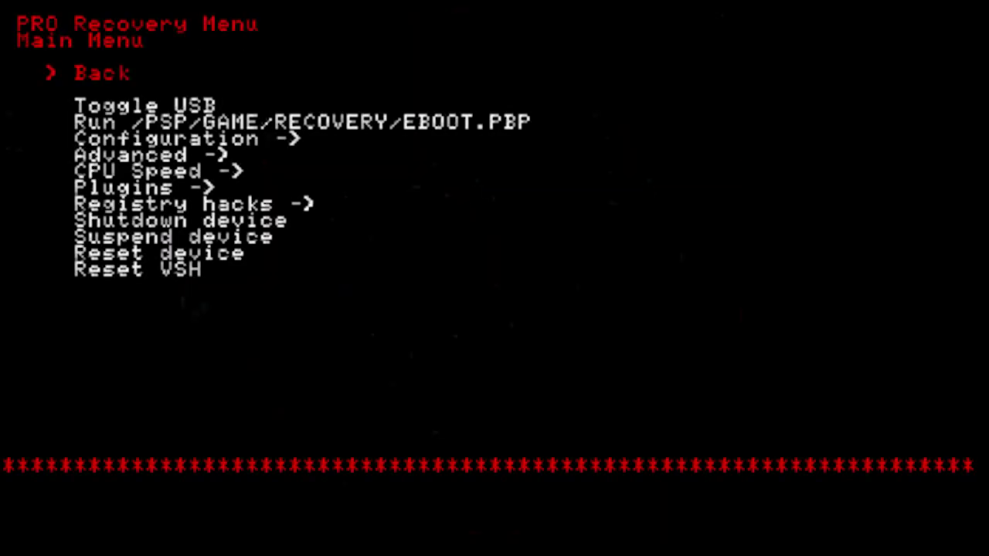
Examine the Configuration options in the recovery menu, from ISO Mode down to the hibernation deletion setting, and return to the main menu
key(Down)
key(Down)
key(Up)
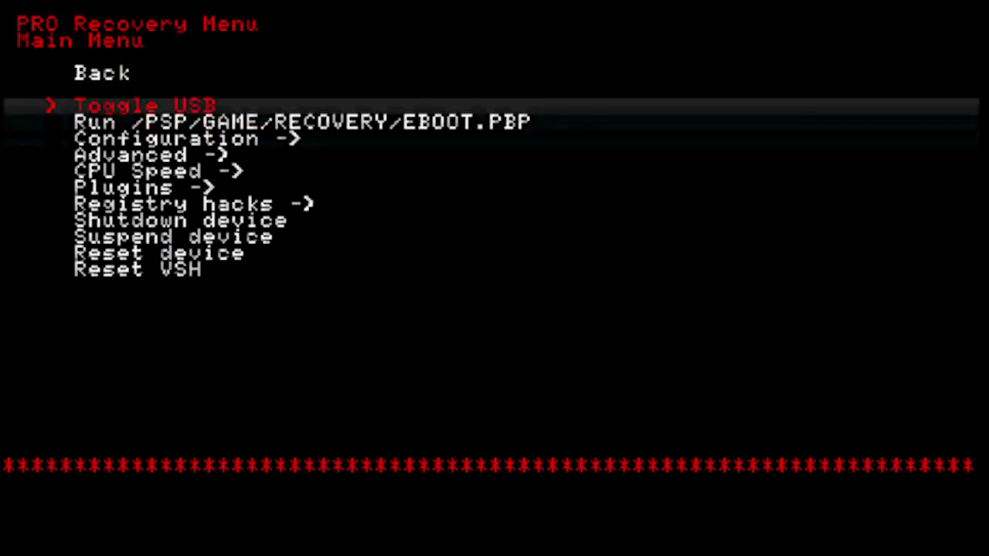
key(Down)
key(Down)
key(Down)
key(Down)
key(Up)
key(Up)
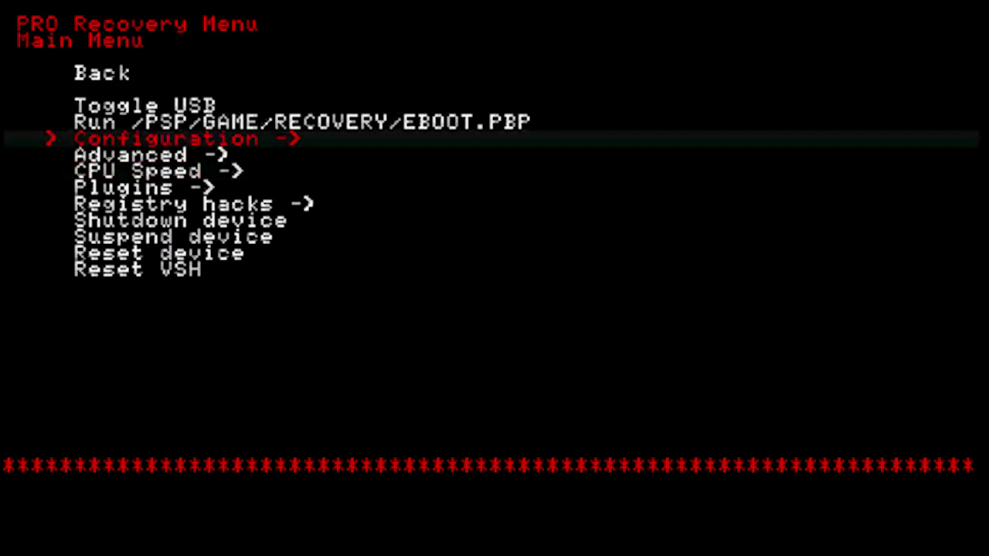
key(Return)
key(Down)
key(Down)
key(Down)
key(Down)
key(Down)
key(Down)
key(Down)
key(Down)
key(Down)
key(Down)
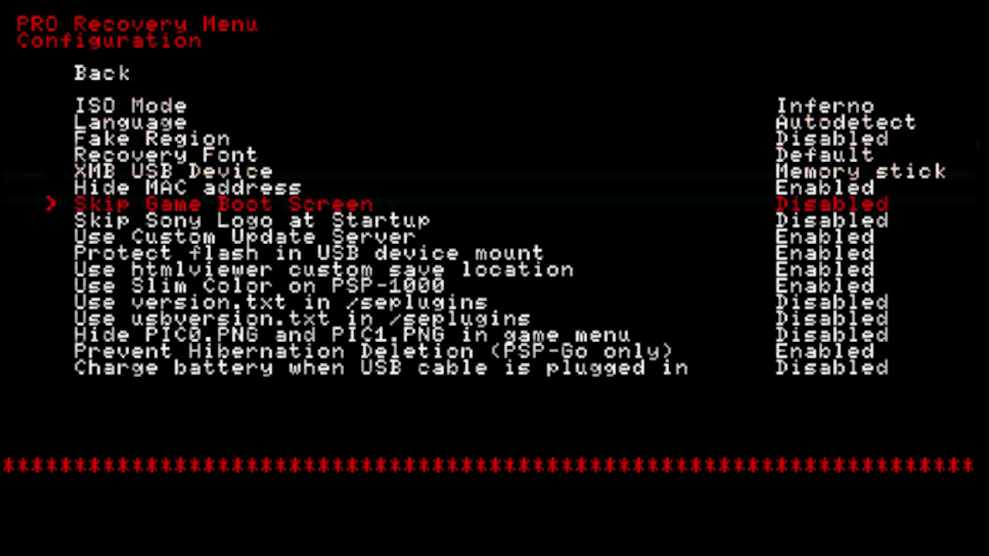
key(Down)
key(Down)
key(Down)
key(Down)
key(Down)
key(Down)
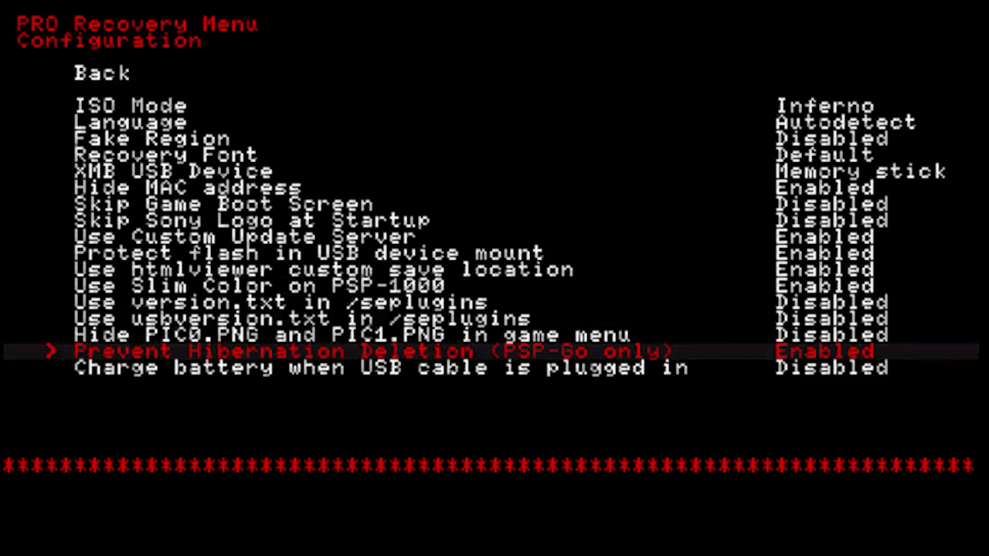
key(Escape)
Look through the recovery main menu entries and check the list of plugins on the memory stick
key(Down)
key(Down)
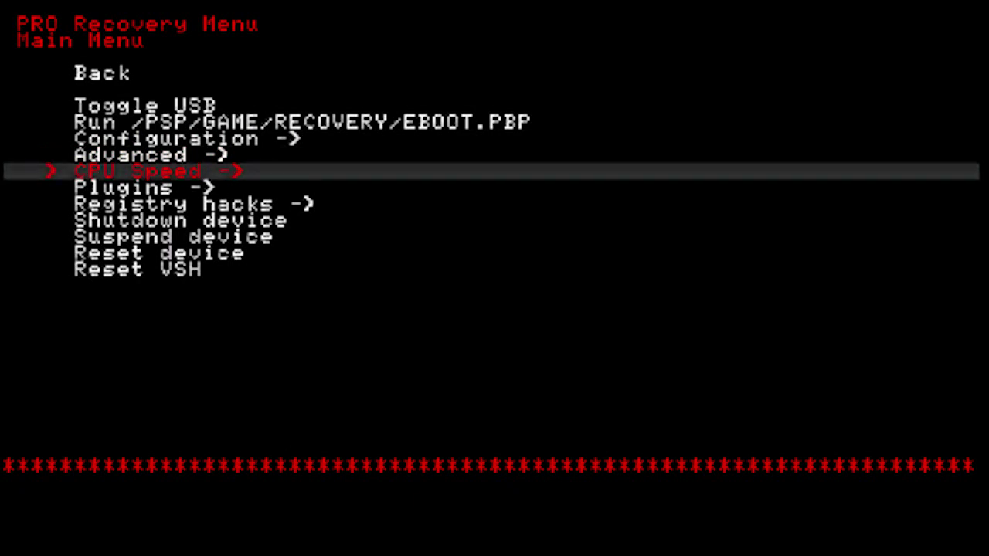
key(Down)
key(Down)
key(Down)
key(Down)
key(Down)
key(Down)
key(Down)
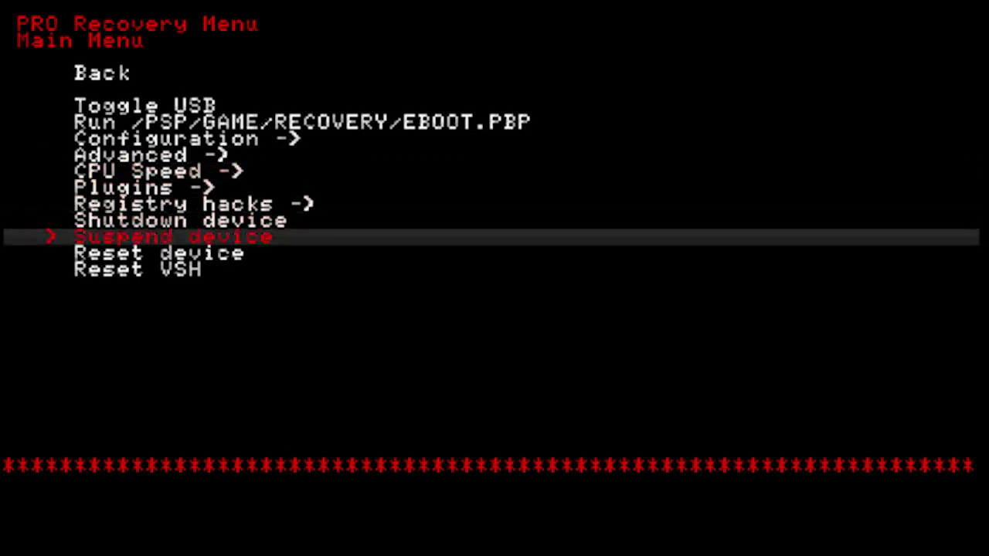
key(Down)
key(Down)
key(Down)
key(Down)
key(Down)
key(Down)
key(Down)
key(Down)
key(Down)
key(Up)
key(Up)
key(Up)
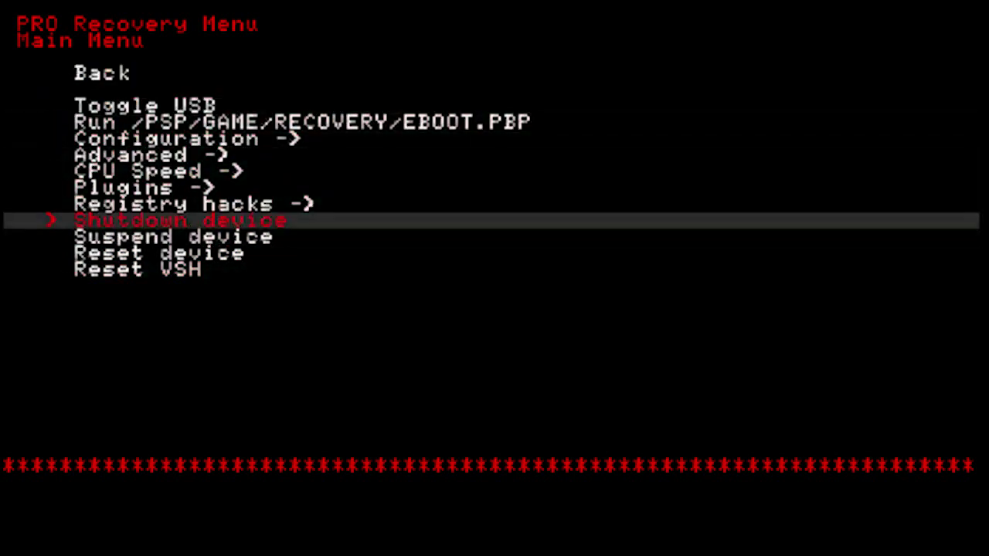
key(Return)
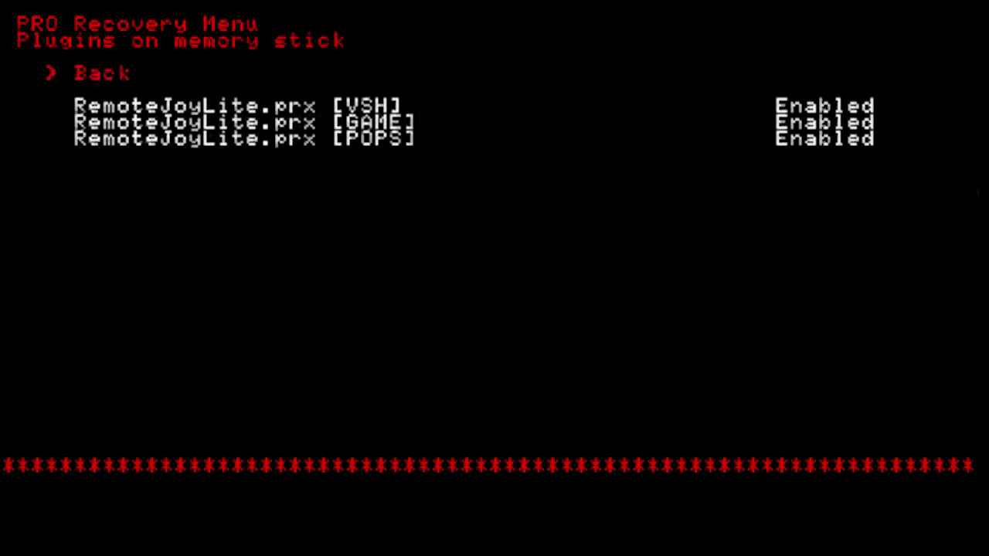
key(Return)
View the available registry hacks and exit the recovery menu to the XMB
key(Down)
key(Down)
key(Down)
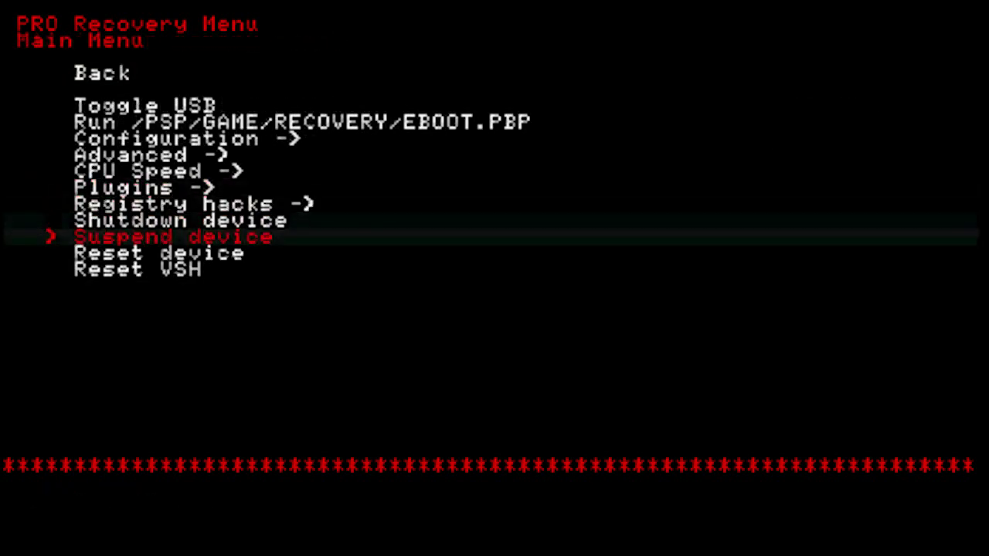
key(Up)
key(Up)
key(Return)
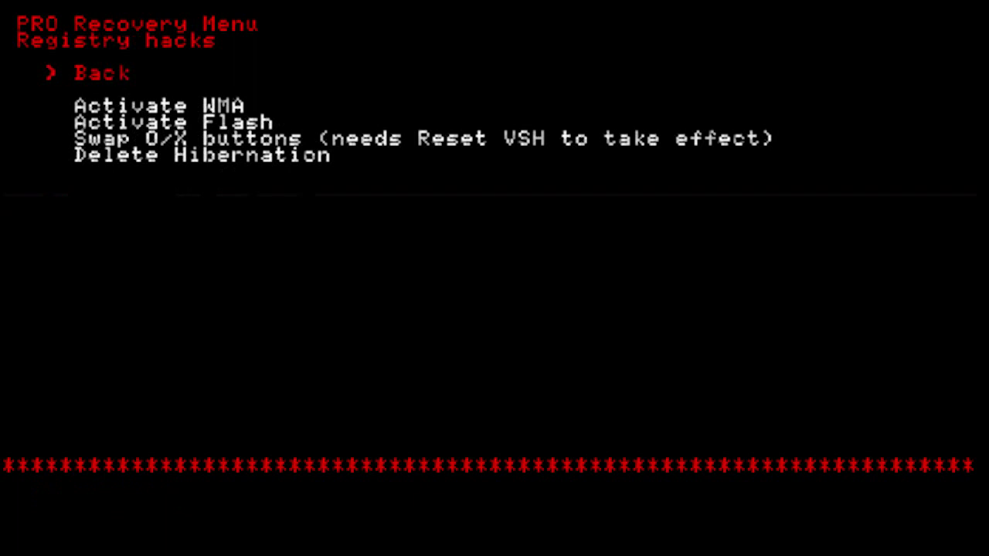
key(Return)
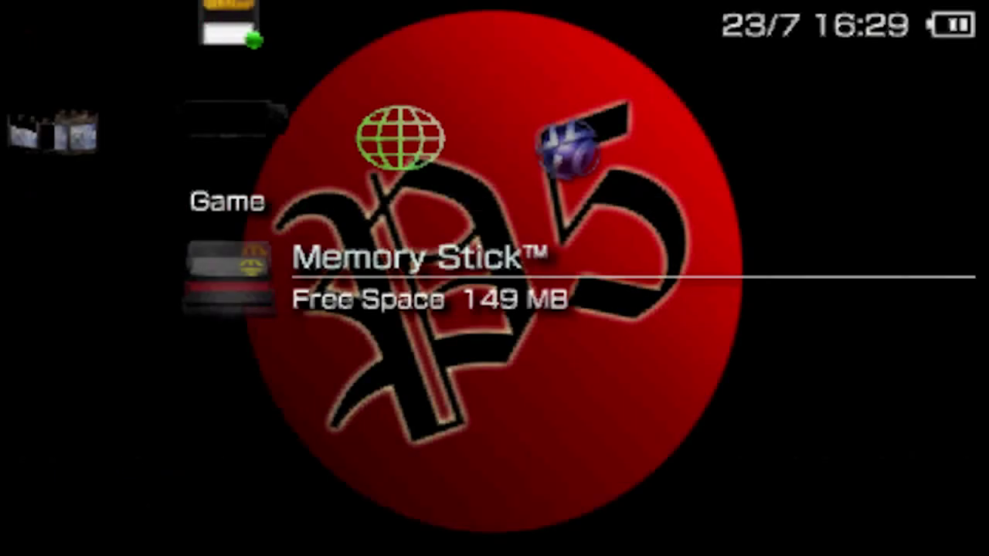
Reopen the VSH menu to check the CPU clock, USB device and UMD ISO mode settings, and close it
key(v)
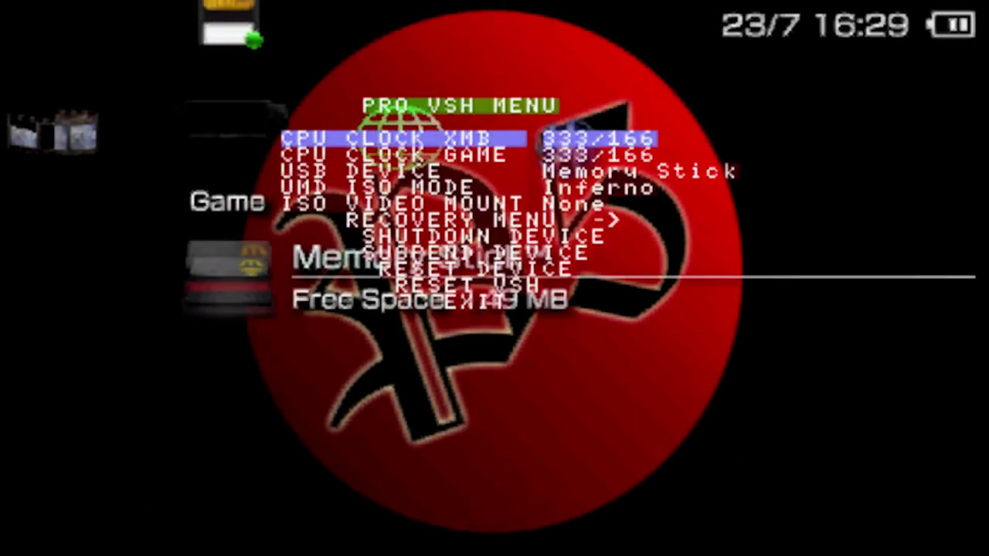
key(Down)
key(Down)
key(Down)
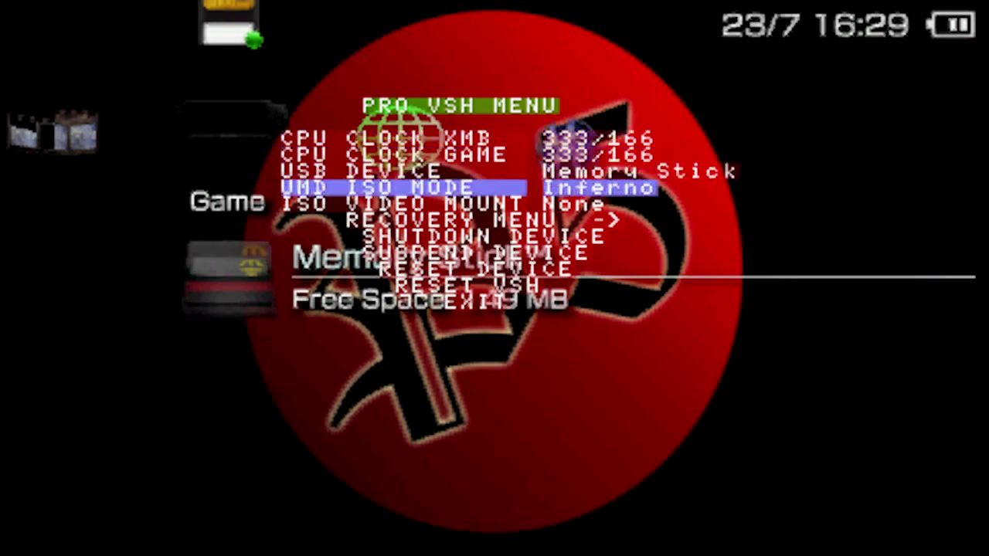
key(v)
key(Left)
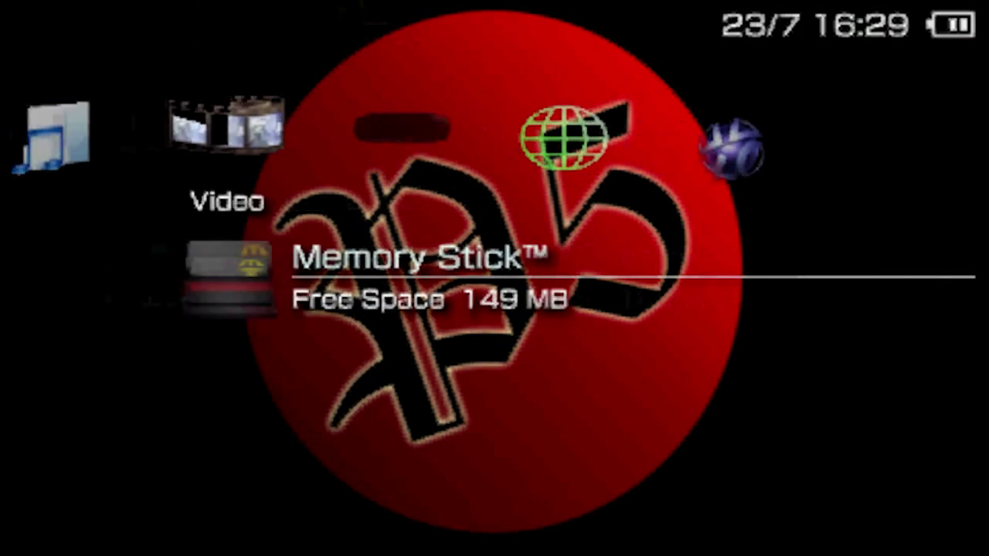
key(Right)
key(Right)
key(Left)
key(Left)
key(Right)
key(Right)
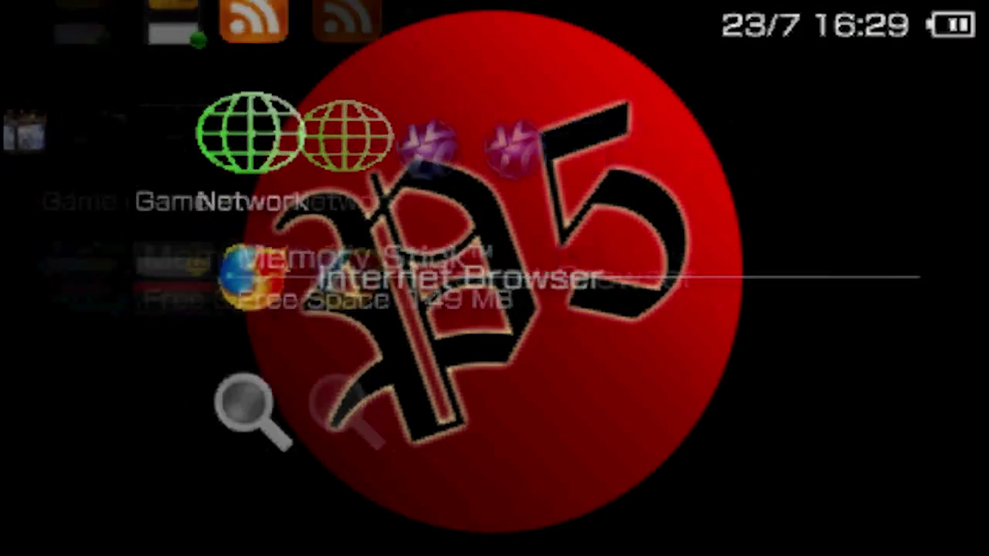
key(Left)
key(Left)
key(Left)
key(Left)
key(Right)
key(Right)
key(Right)
key(Right)
key(Right)
key(Right)
key(Left)
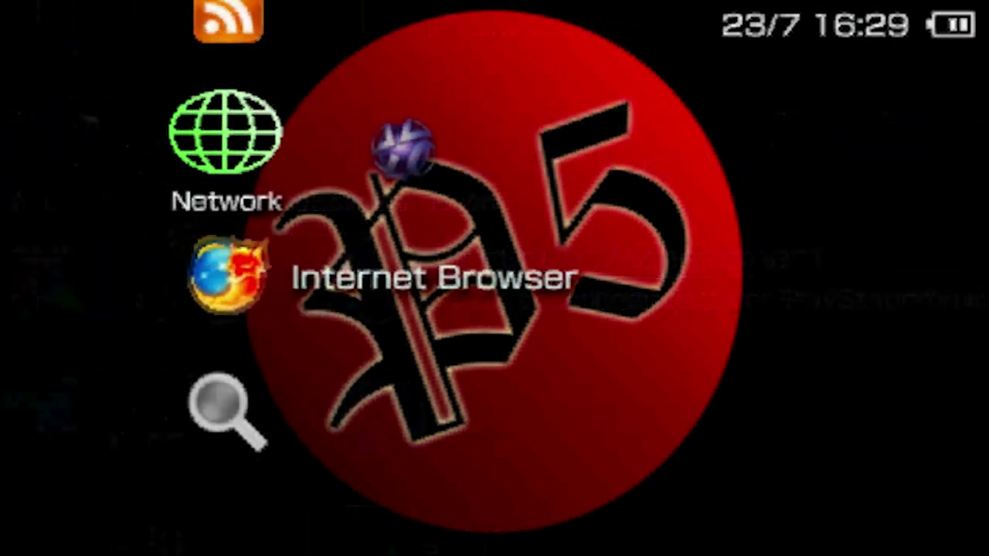
key(Left)
key(Left)
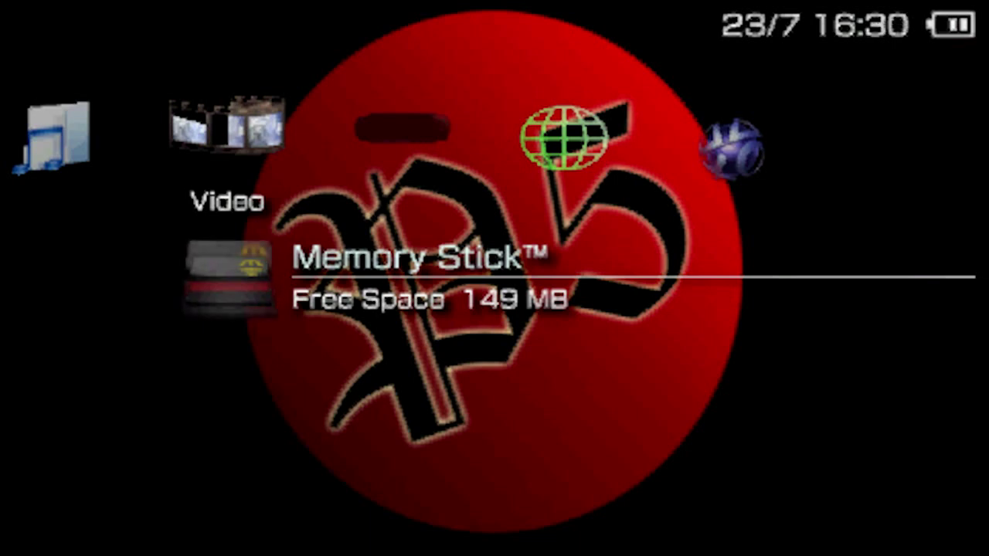
Open the Memory Stick in the Game category
key(Right)
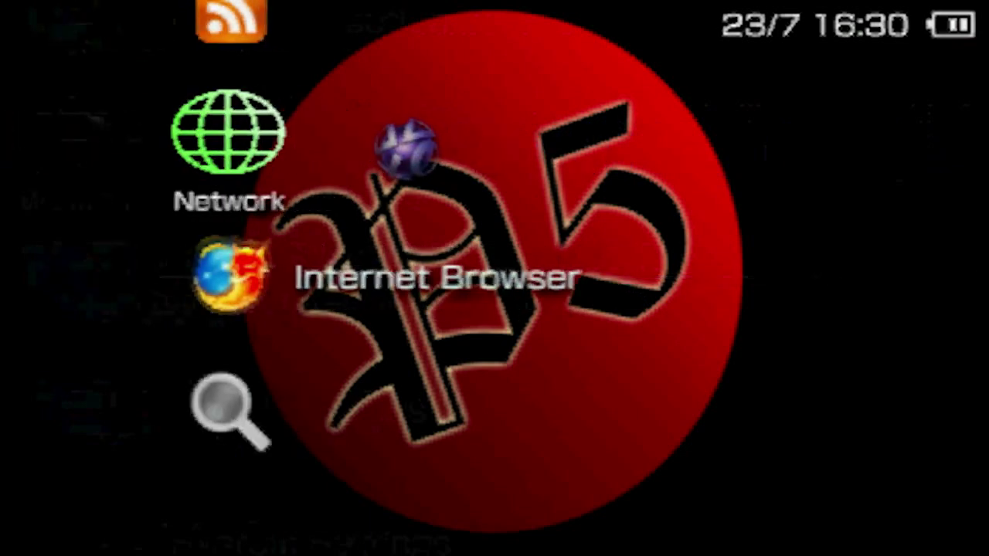
key(Left)
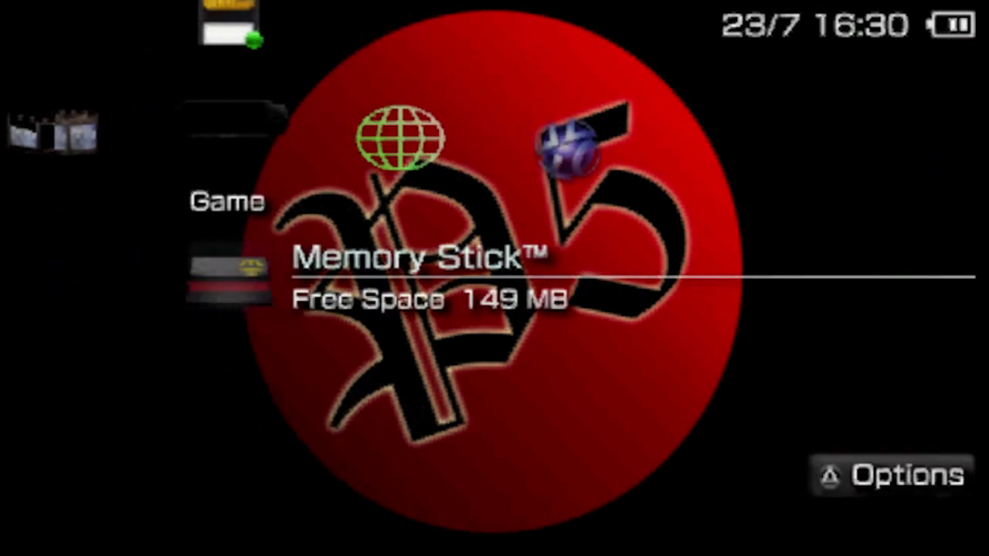
key(Return)
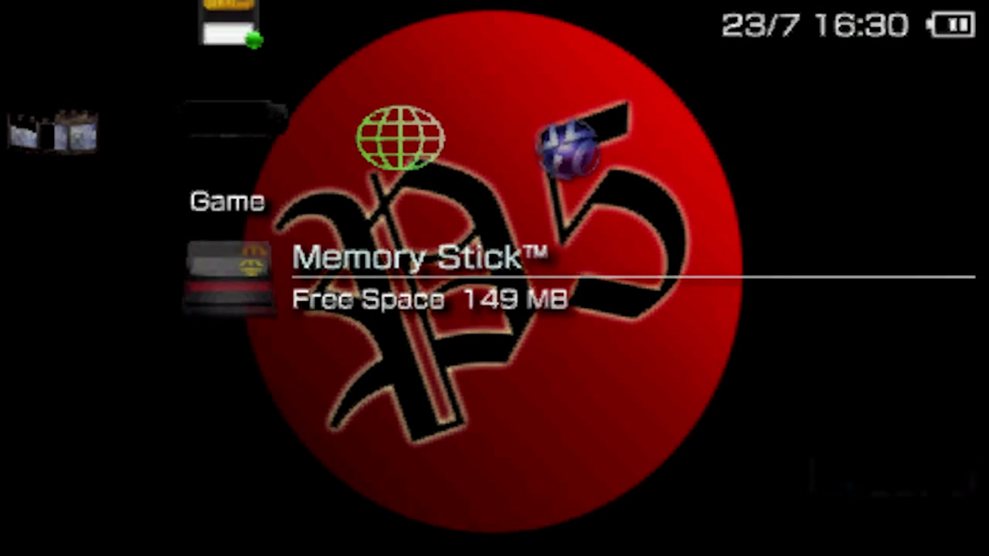